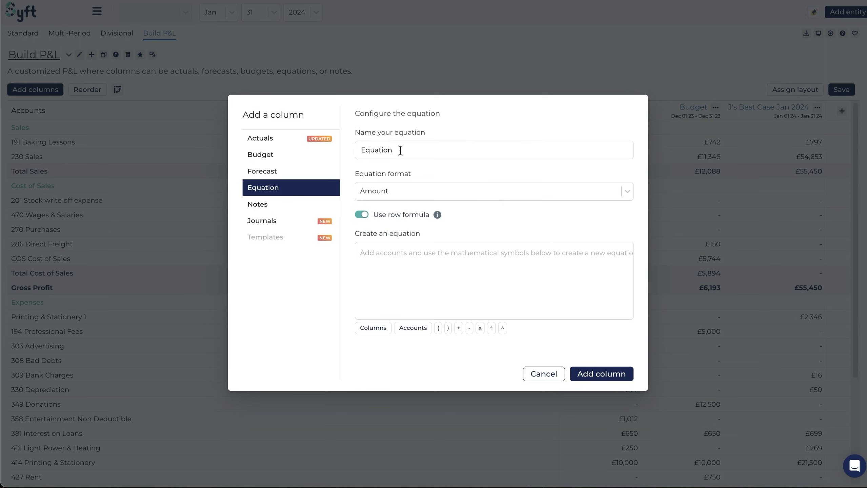
Examine the equation format options and the column, category and data choices for adding an account to the equation
drag(444, 149, 351, 149)
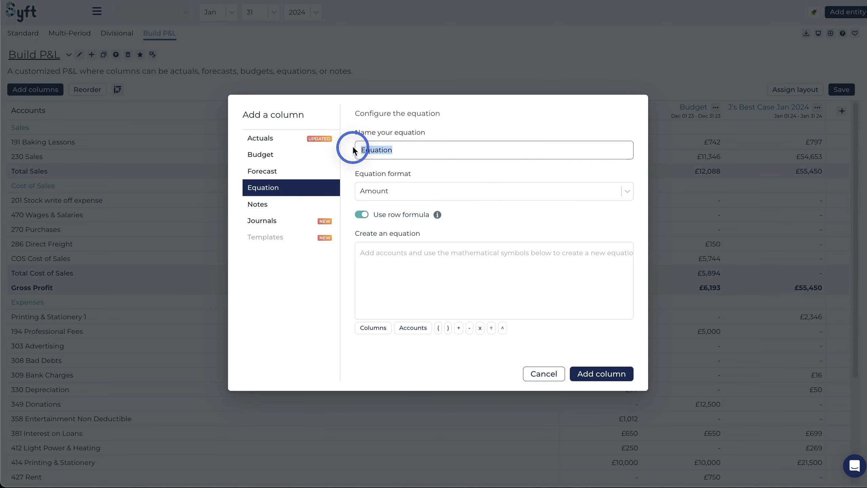
click(383, 197)
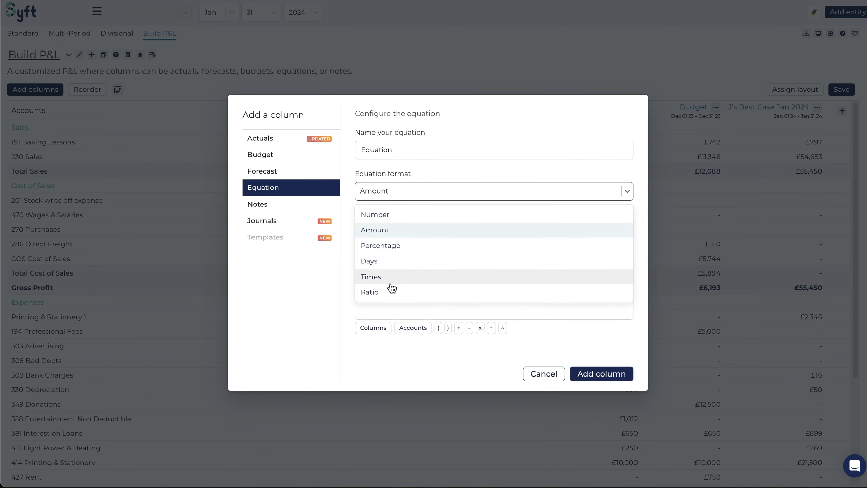
click(372, 219)
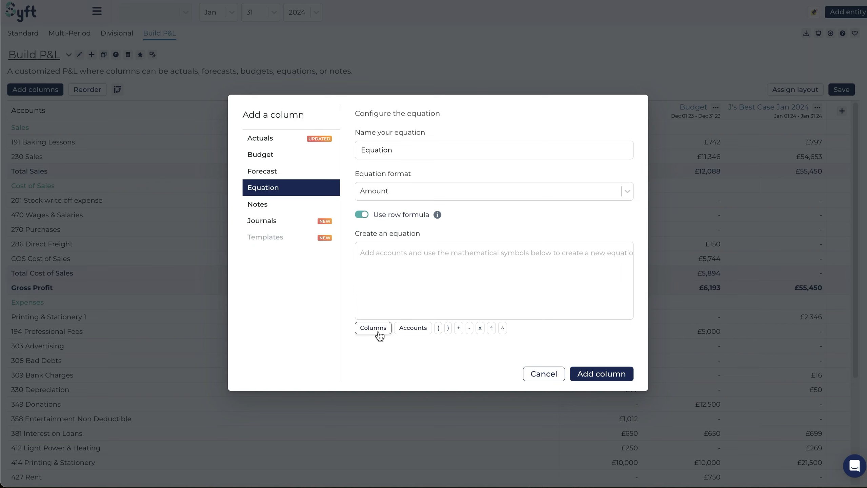
click(419, 331)
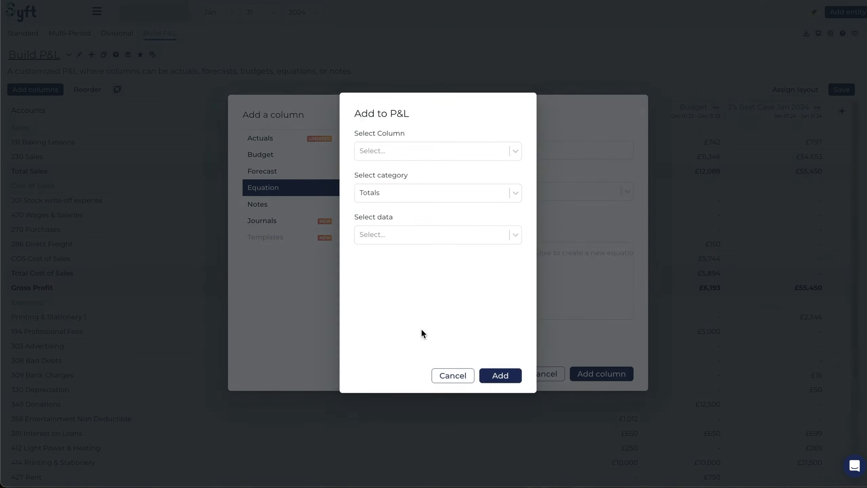
click(416, 153)
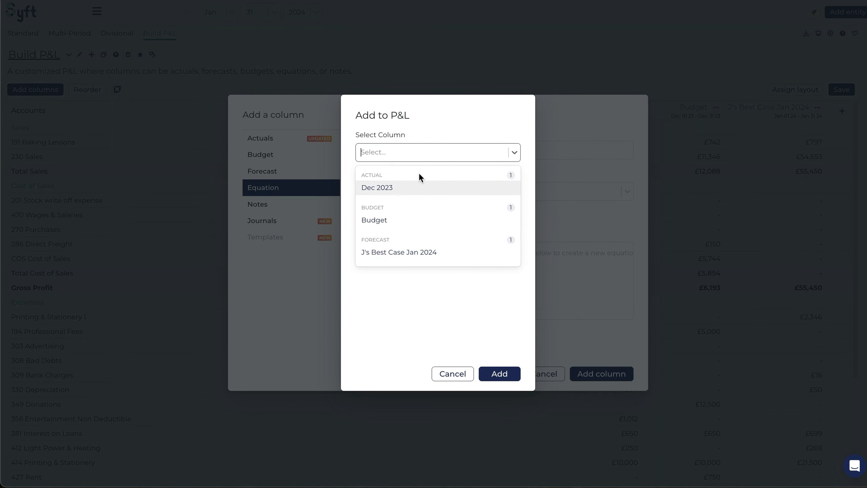
click(419, 187)
click(368, 199)
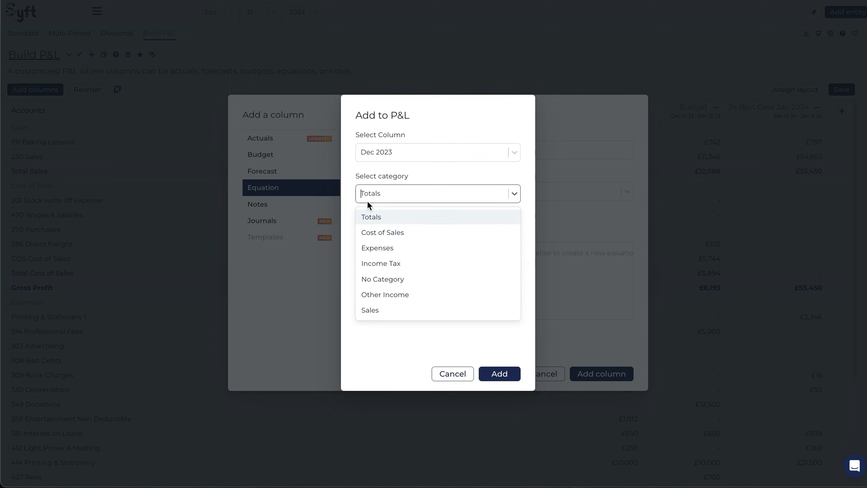
click(385, 338)
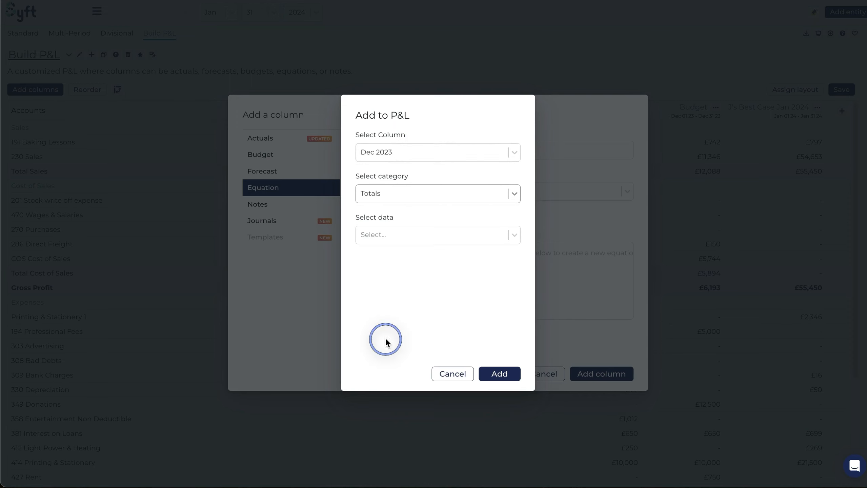
click(396, 241)
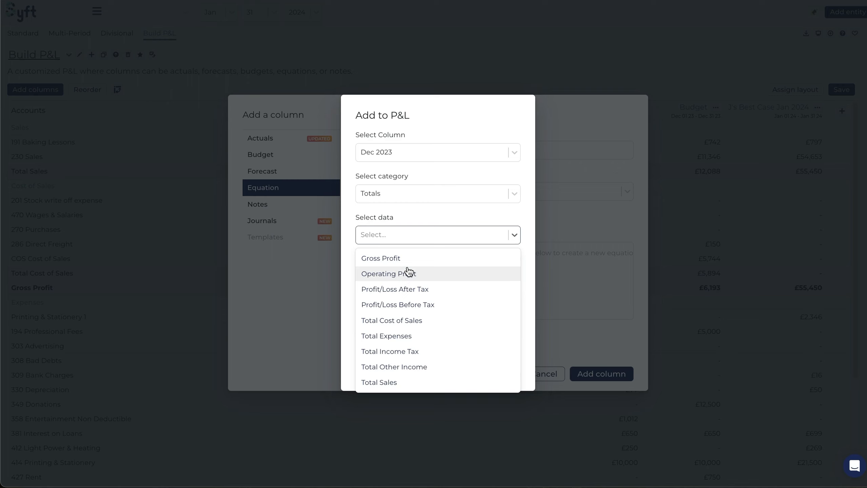
click(554, 251)
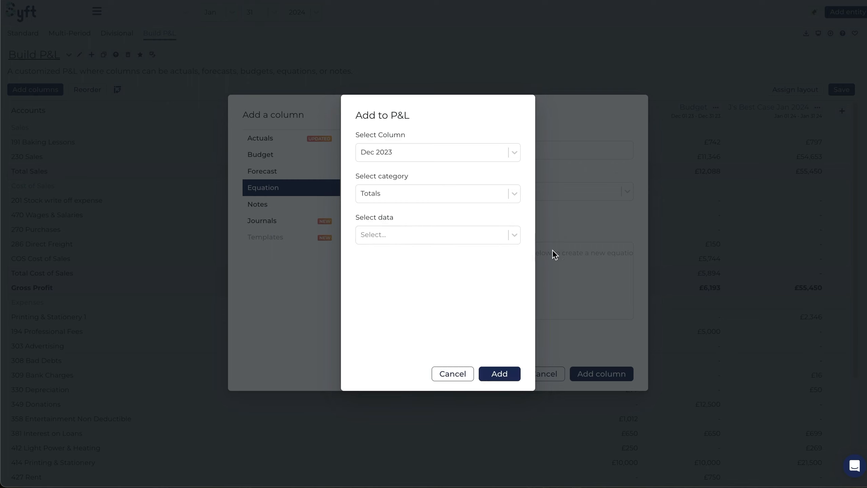
click(460, 375)
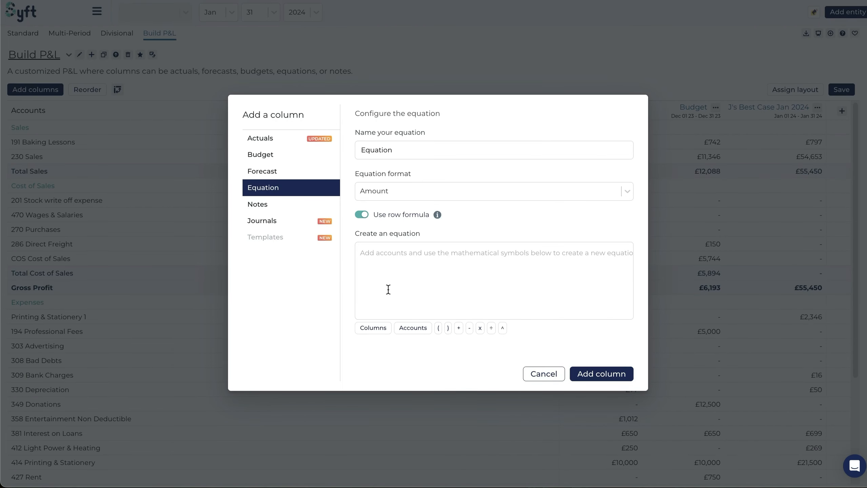
Name the new equation column "Actual vs Budget"
click(396, 157)
double_click(362, 150)
text(Actual vs Budget)
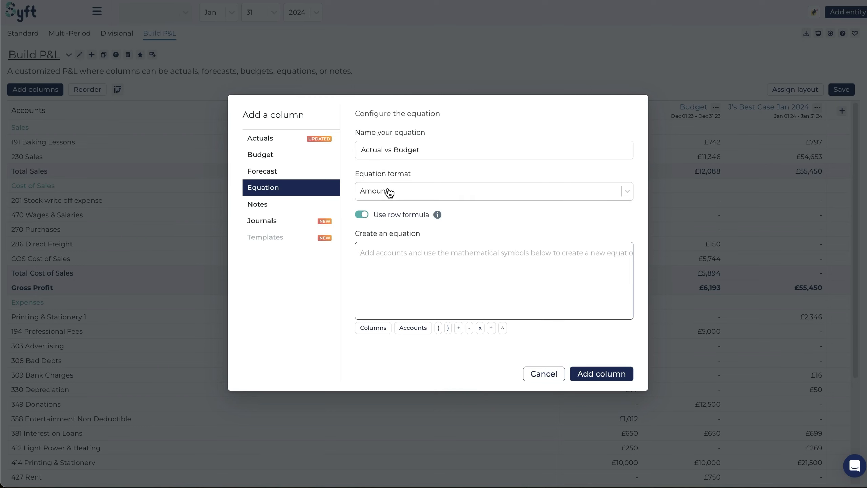
Build the row equation as the Dec 2023 column minus the Budget column and add it to the P&L
click(384, 256)
click(374, 329)
click(394, 153)
click(390, 173)
click(505, 373)
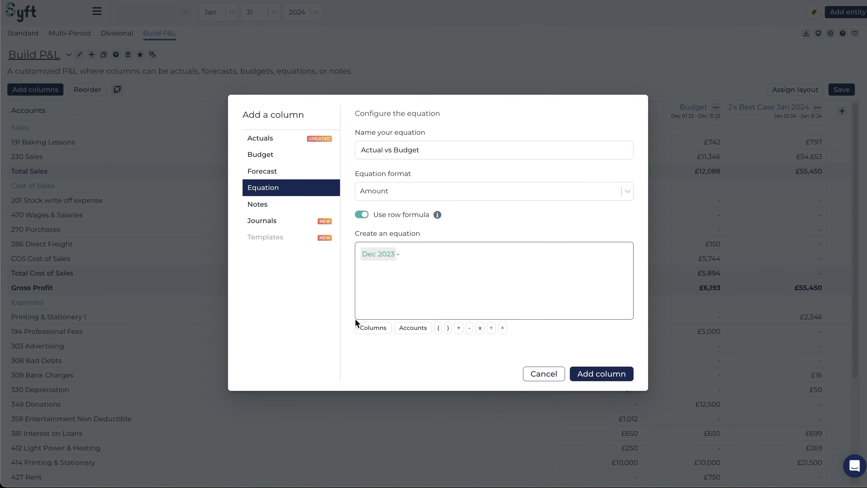
click(369, 326)
click(370, 153)
click(397, 191)
click(499, 379)
click(575, 373)
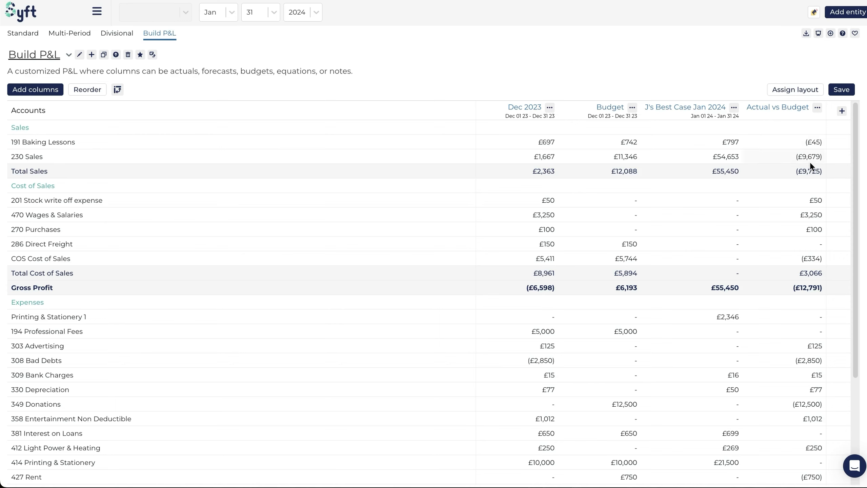
Set up another equation column named "% Variance over sales" with the Percentage format
click(842, 116)
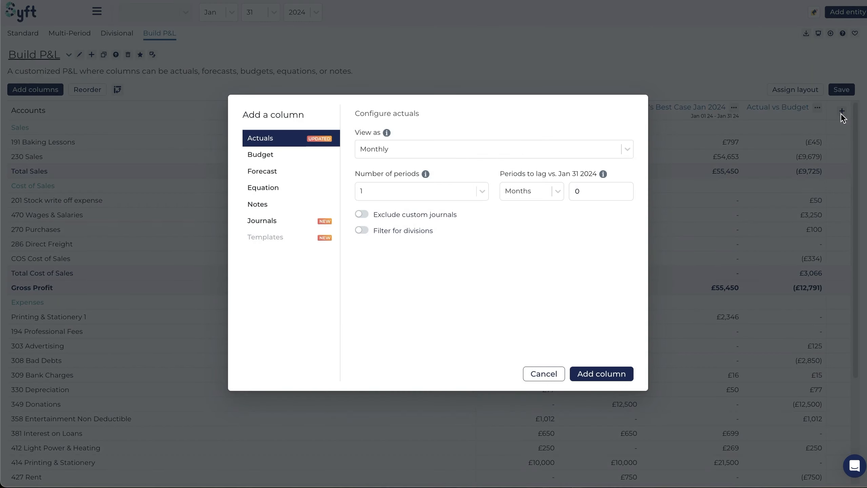
drag(394, 150, 360, 149)
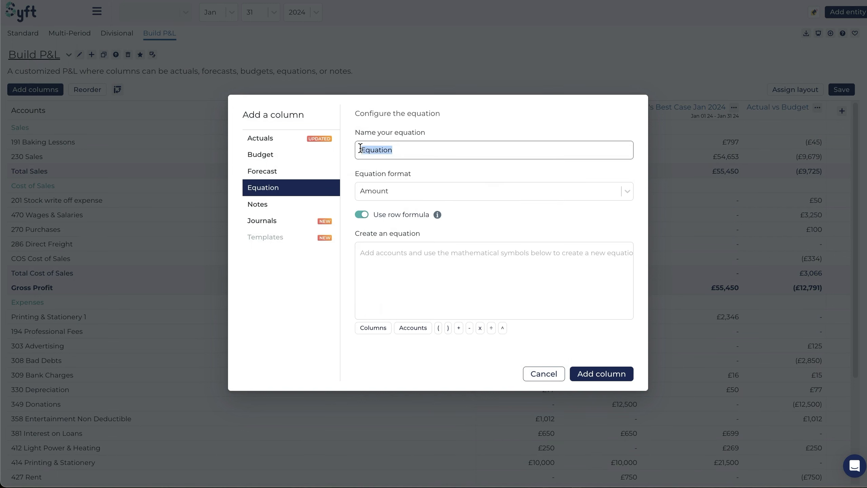
text(% Variance over sales)
click(411, 149)
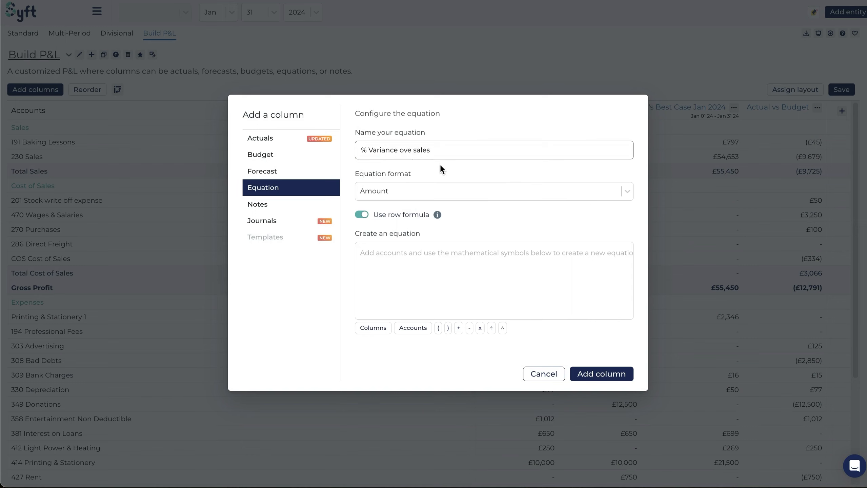
click(418, 256)
click(399, 197)
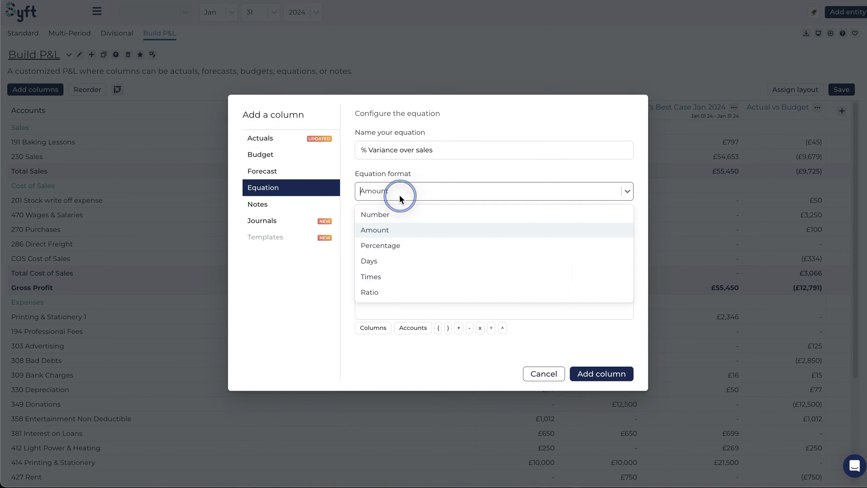
click(396, 244)
Begin the equation with the Actual vs Budget column followed by a division sign
click(376, 328)
click(390, 152)
click(389, 228)
click(498, 374)
text(/)
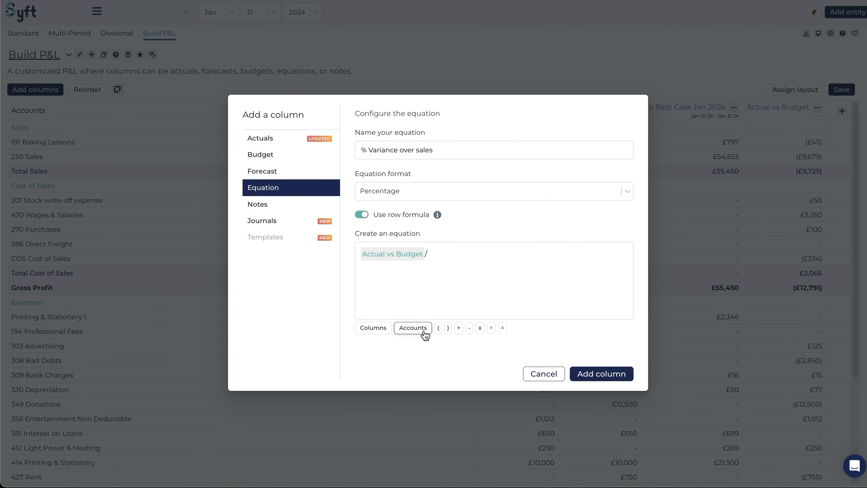
Use the 230 Sales account from the Sales category of Dec 2023 as the divisor and add the column
click(424, 331)
click(416, 152)
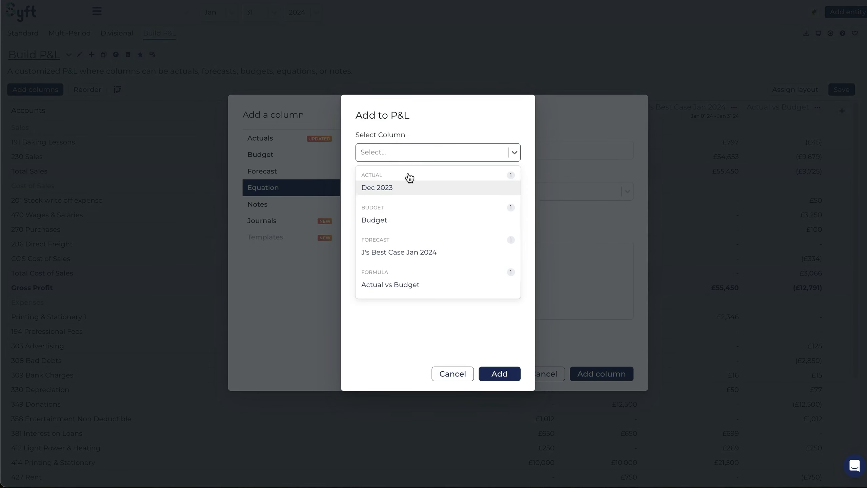
click(381, 188)
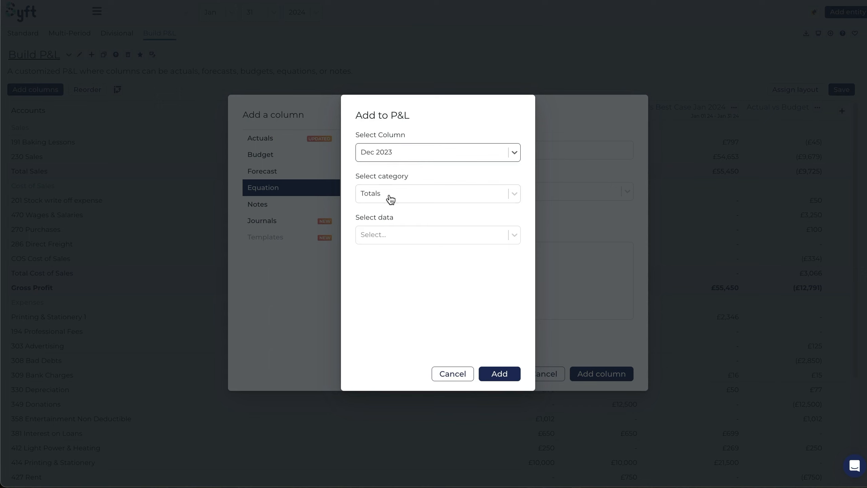
click(391, 193)
click(393, 309)
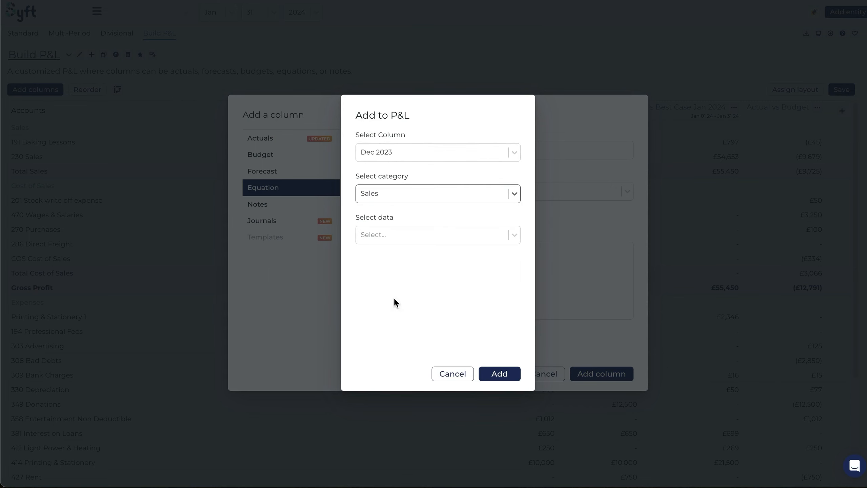
click(382, 235)
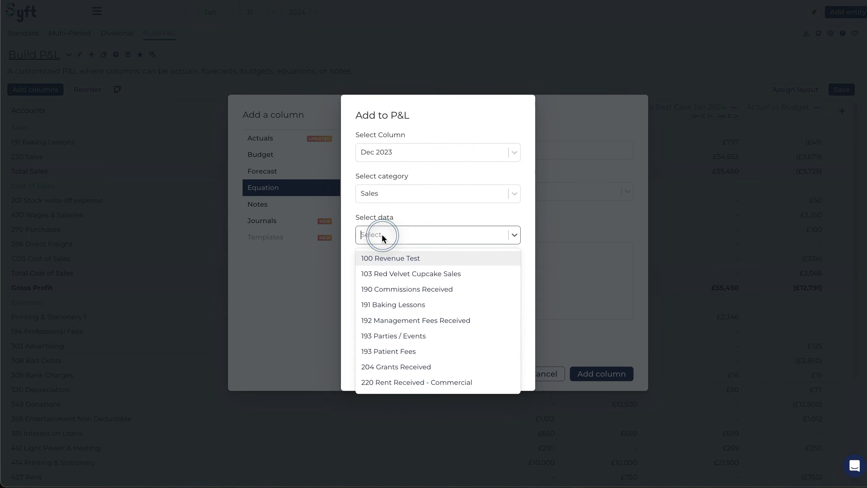
scroll(398, 297, down, 3)
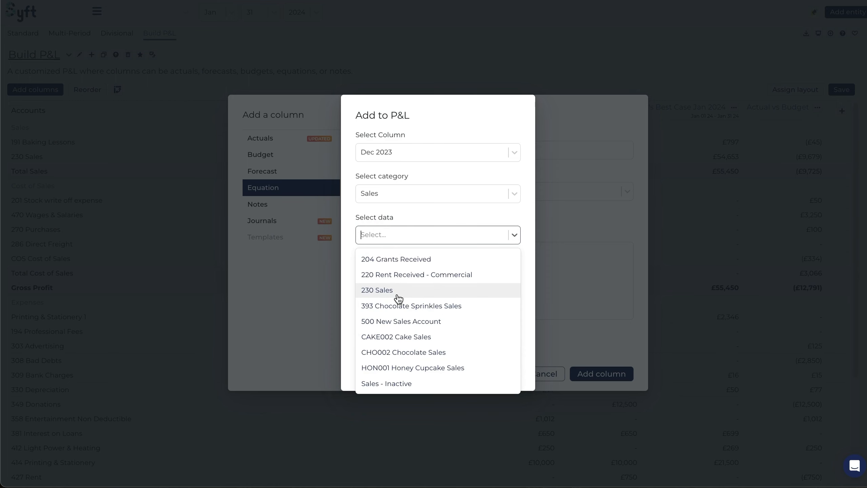
click(398, 298)
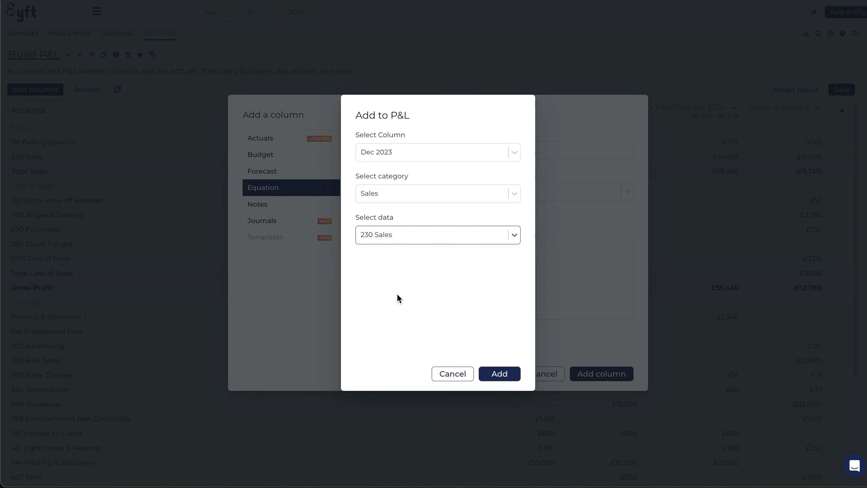
click(499, 374)
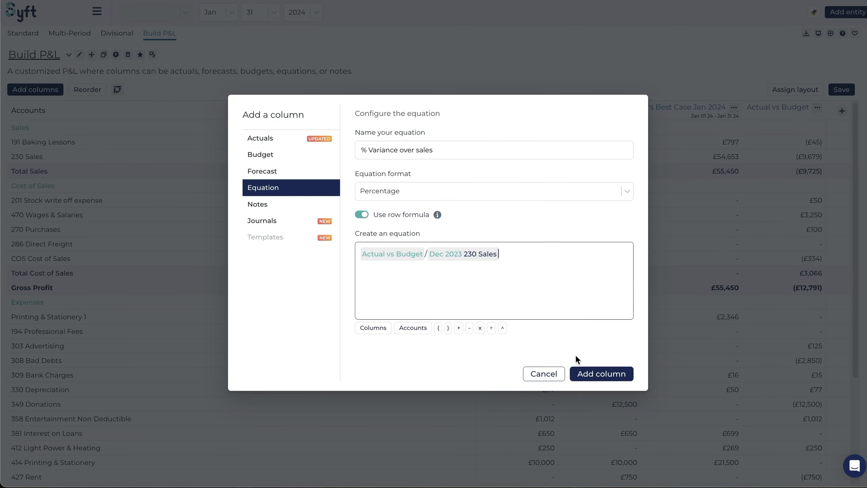
click(599, 379)
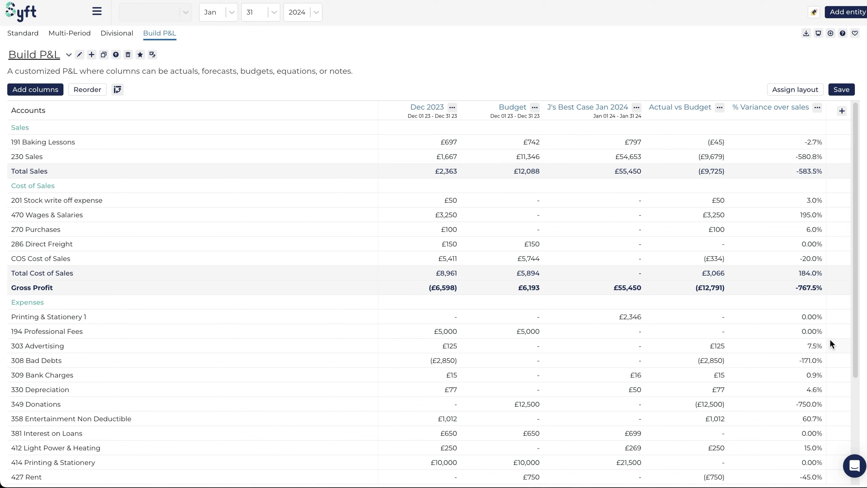
Add a notes column named "Notes" to the P&L
click(841, 115)
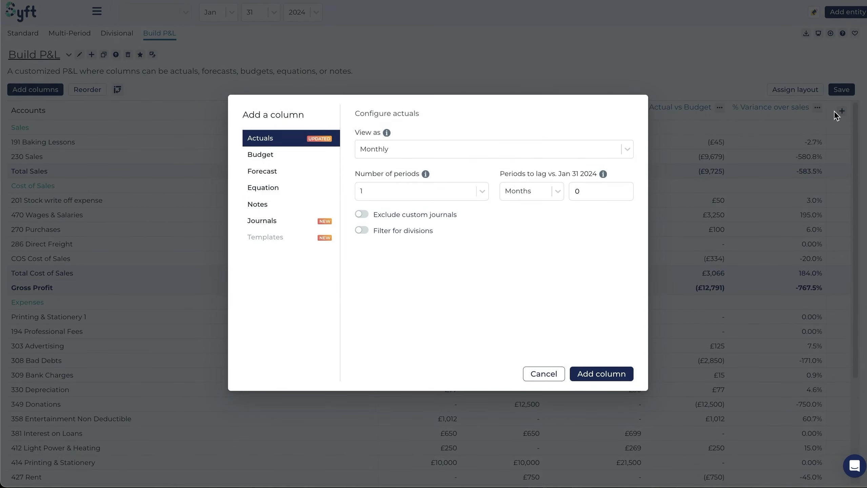
click(292, 205)
drag(387, 152, 368, 152)
click(387, 151)
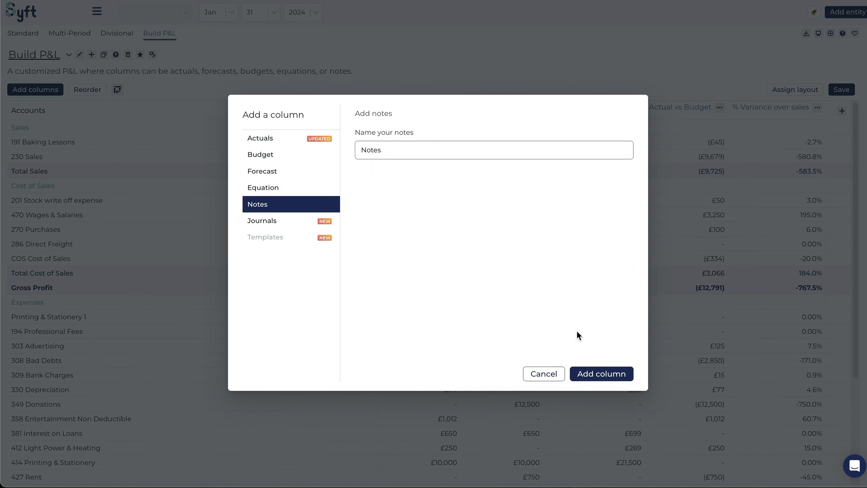
click(587, 375)
drag(827, 111, 780, 107)
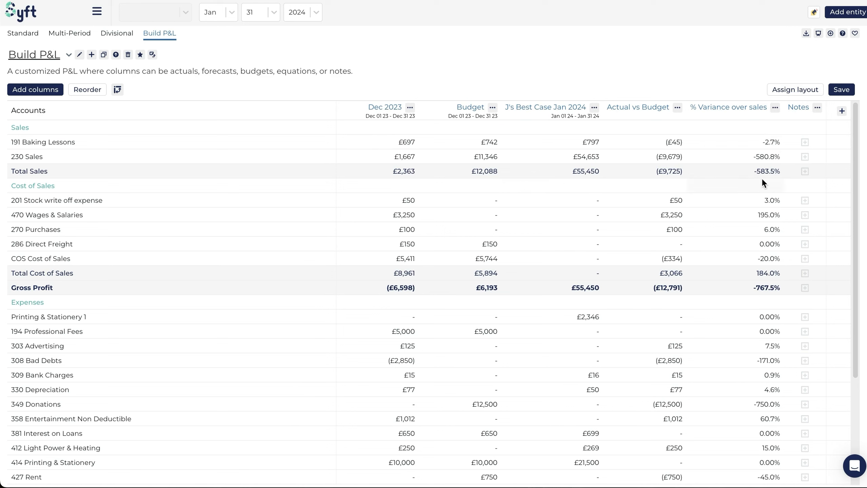
Start a note on the Total Sales row and insert the Revenue preset table into it
click(806, 172)
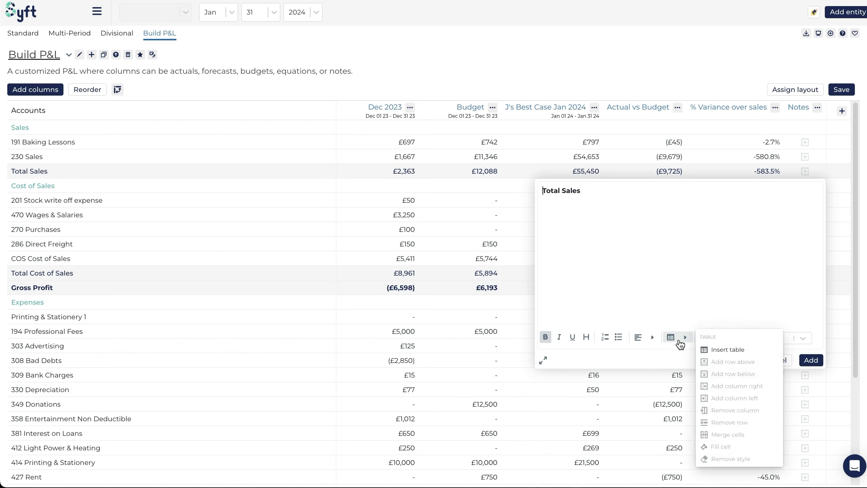
mouse_move(709, 340)
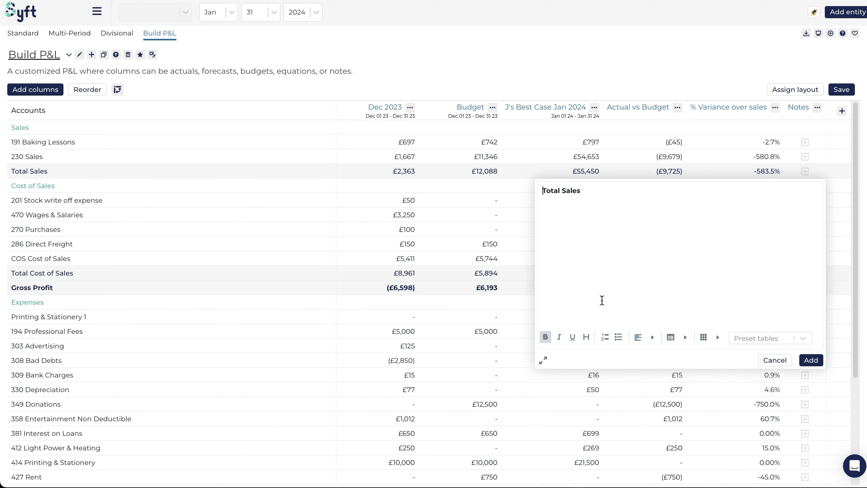
click(755, 340)
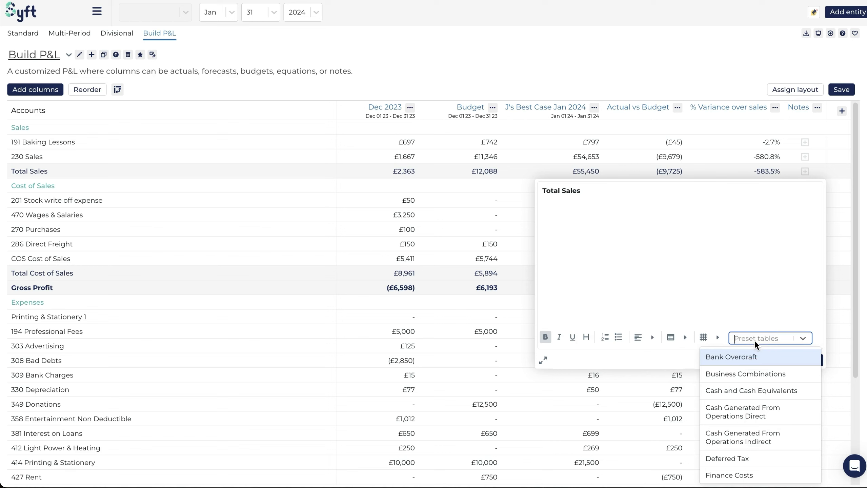
scroll(761, 406, down, 5)
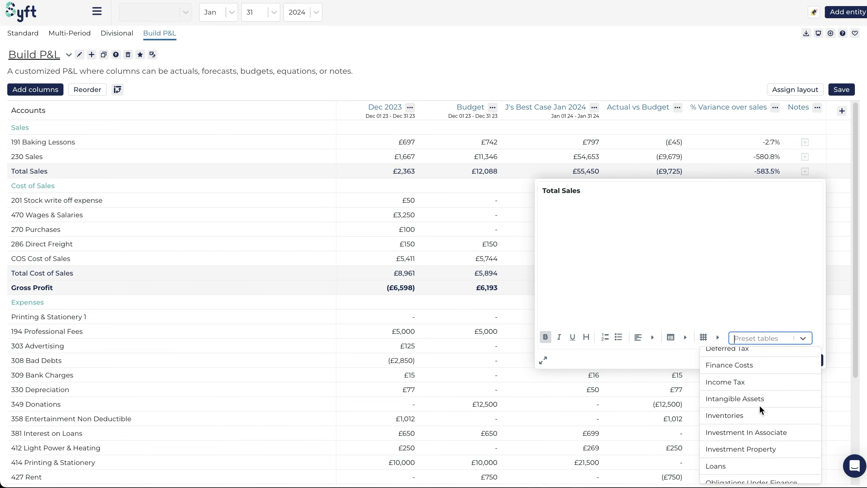
scroll(759, 405, down, 3)
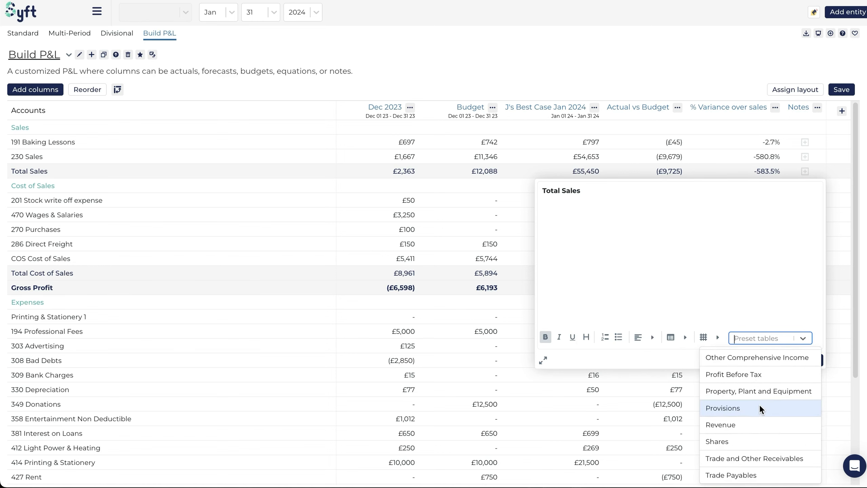
scroll(760, 405, up, 2)
scroll(760, 406, down, 3)
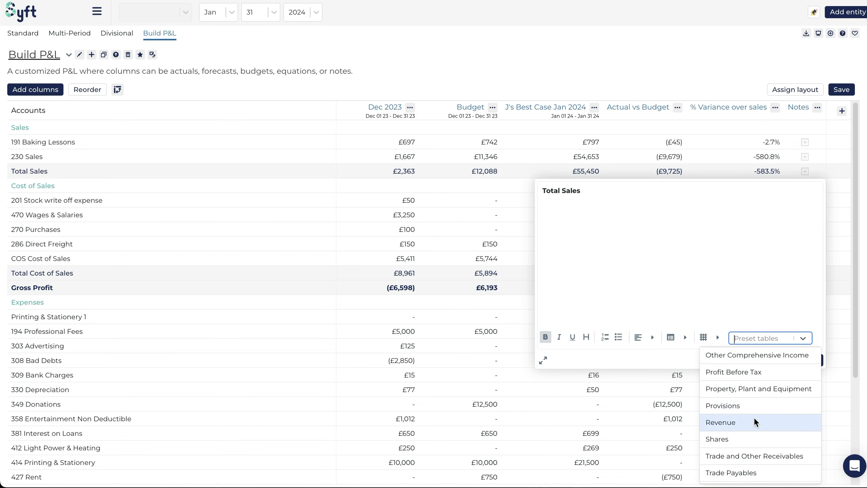
click(754, 417)
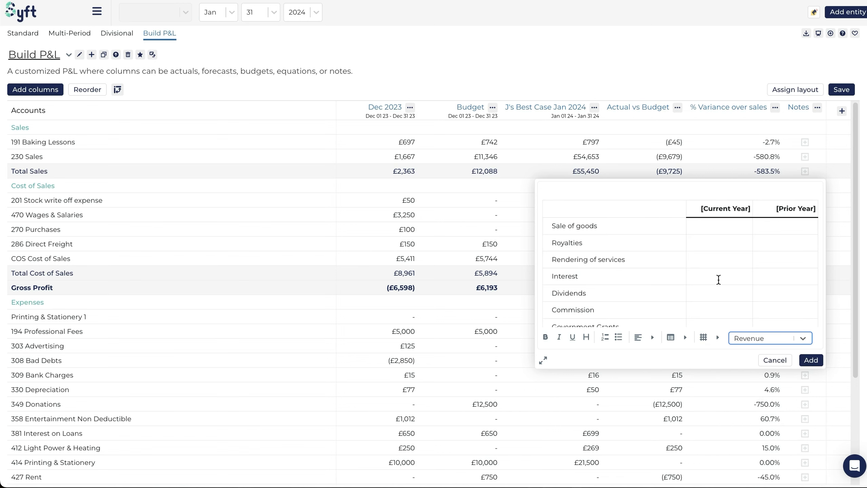
Remove the Government Grants row from the note's revenue table and add the note to the report
scroll(718, 279, down, 2)
scroll(734, 245, up, 1)
scroll(734, 245, up, 2)
drag(731, 228, 775, 302)
scroll(775, 303, down, 2)
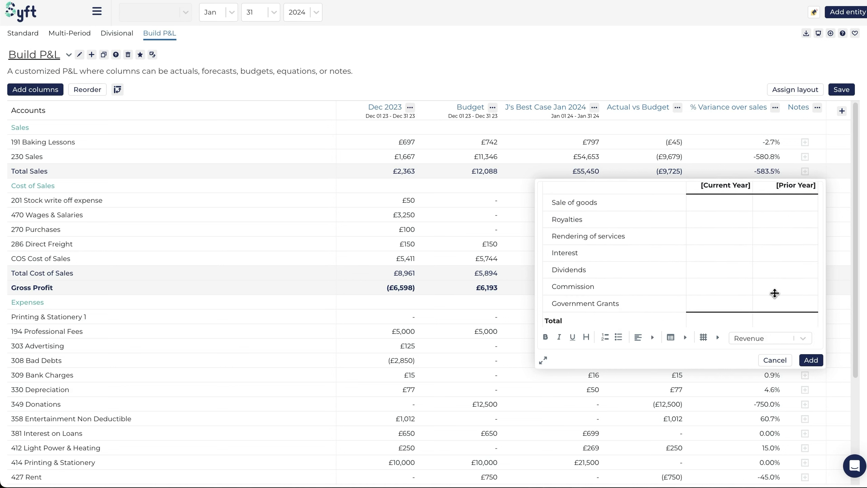
scroll(738, 270, up, 2)
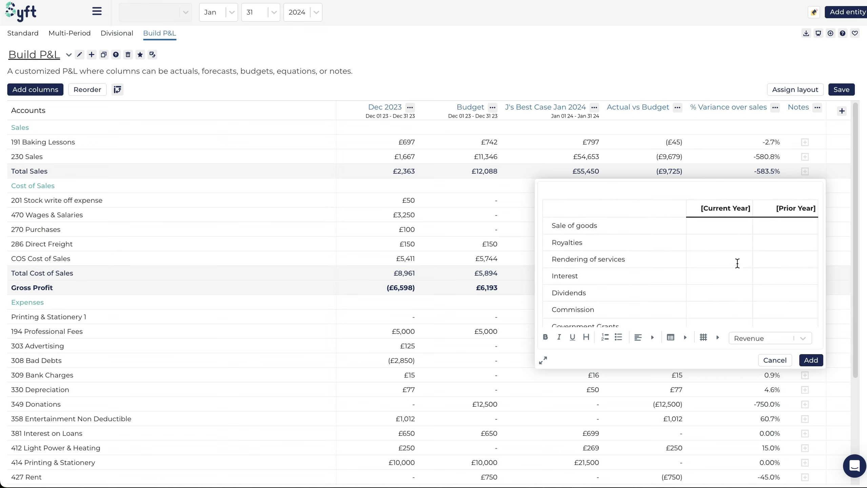
scroll(734, 268, down, 1)
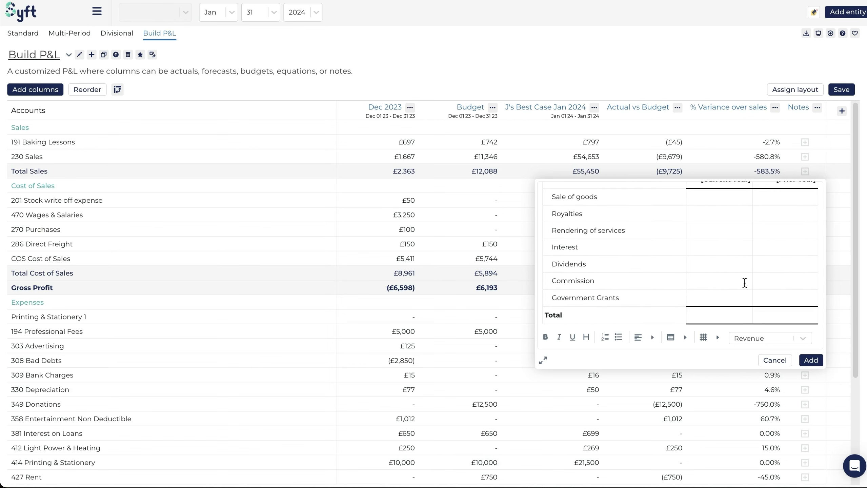
click(618, 298)
click(655, 298)
click(652, 338)
mouse_move(682, 338)
click(719, 423)
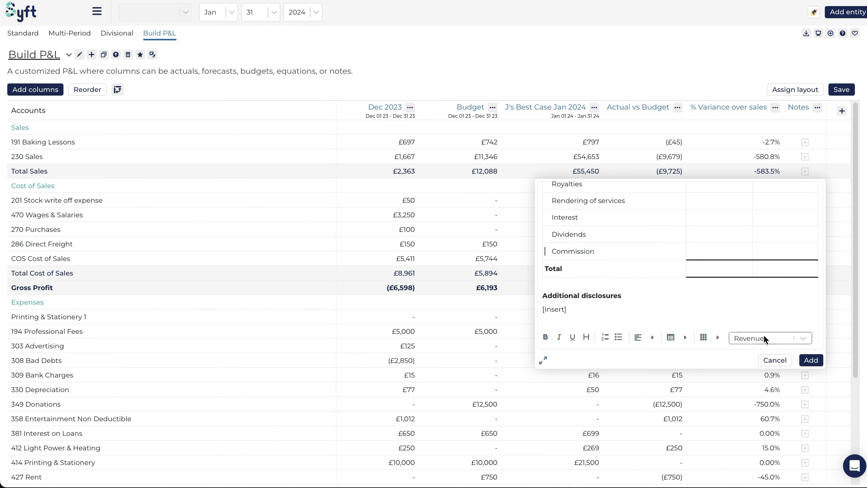
click(810, 360)
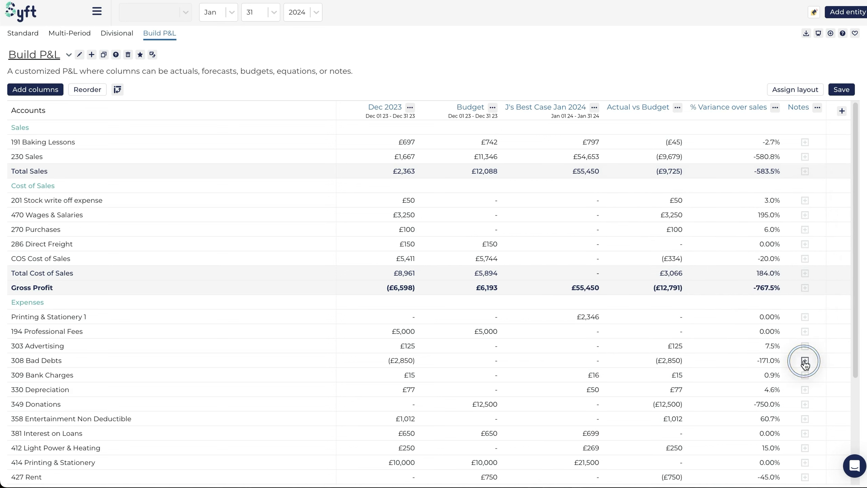
Go to the Total Sales note beneath the report and open it for editing
click(807, 173)
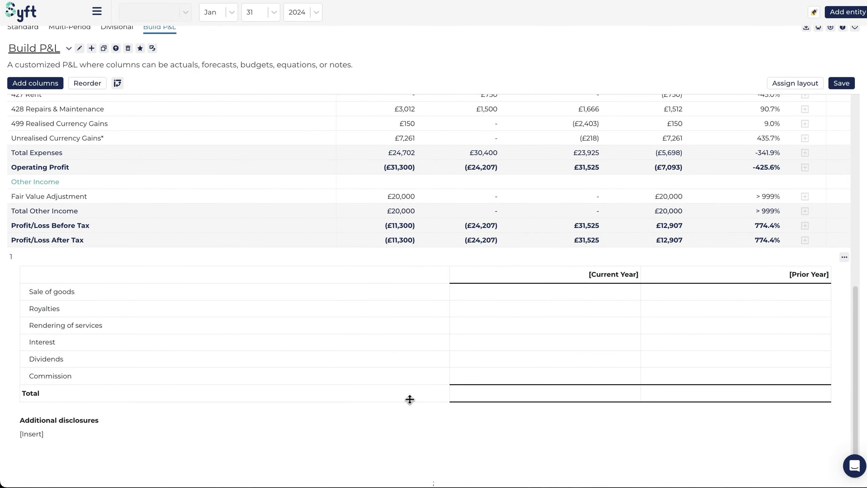
click(845, 257)
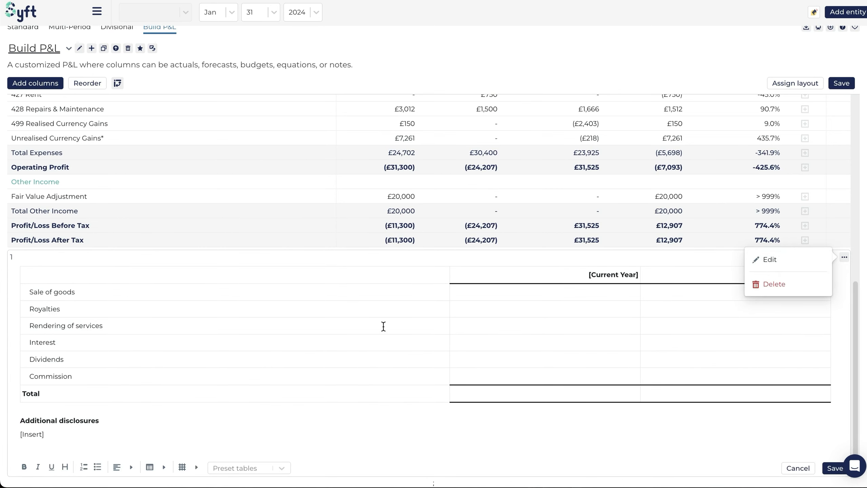
scroll(606, 239, up, 7)
scroll(606, 239, up, 4)
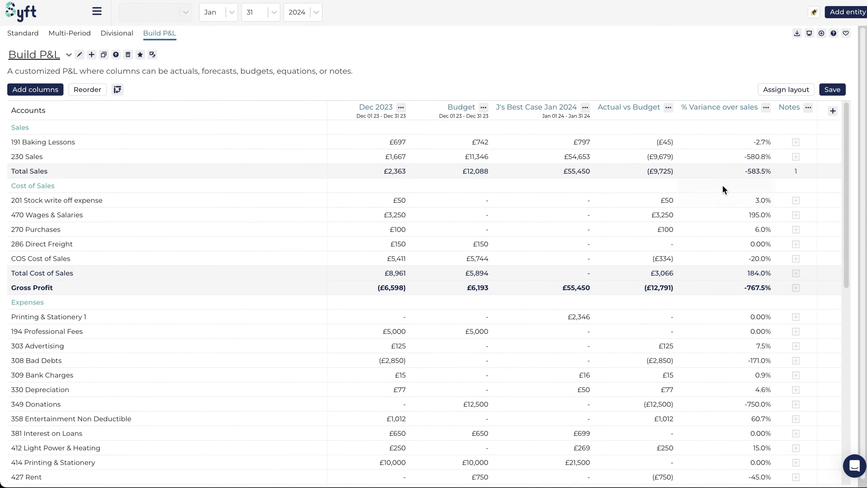
Start a journals column using the "Fair value adjustment of investment (2023-12-31)" journal
click(842, 111)
click(286, 226)
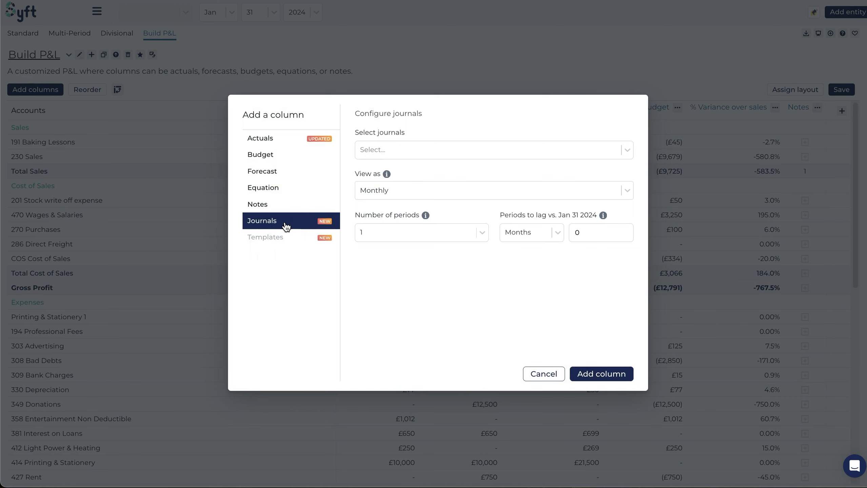
click(407, 150)
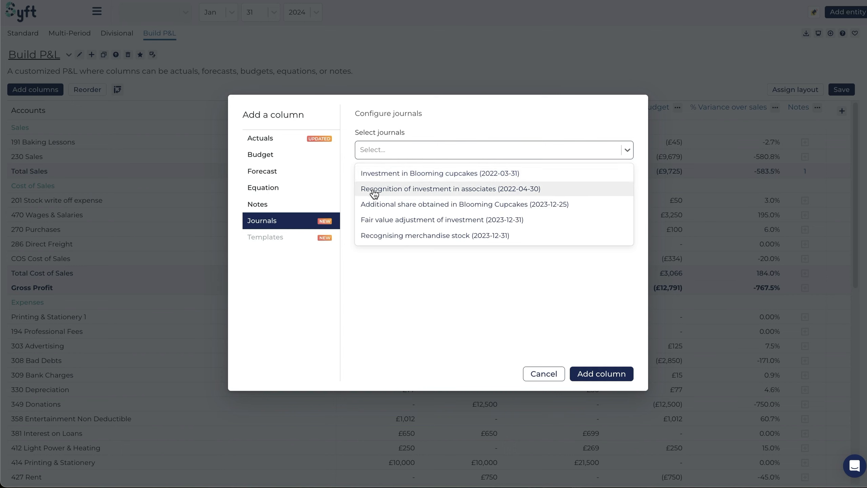
click(394, 227)
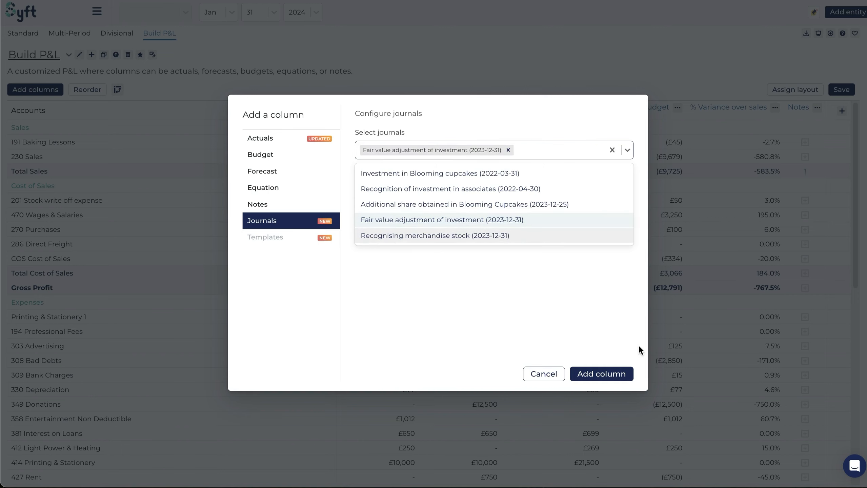
click(625, 361)
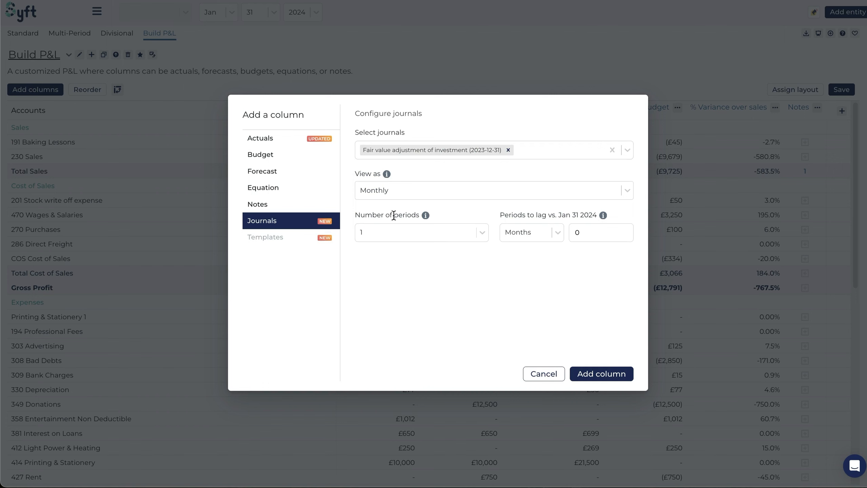
Set the journals column to a Monthly view with a lag of 1 month and add it to the report
click(395, 190)
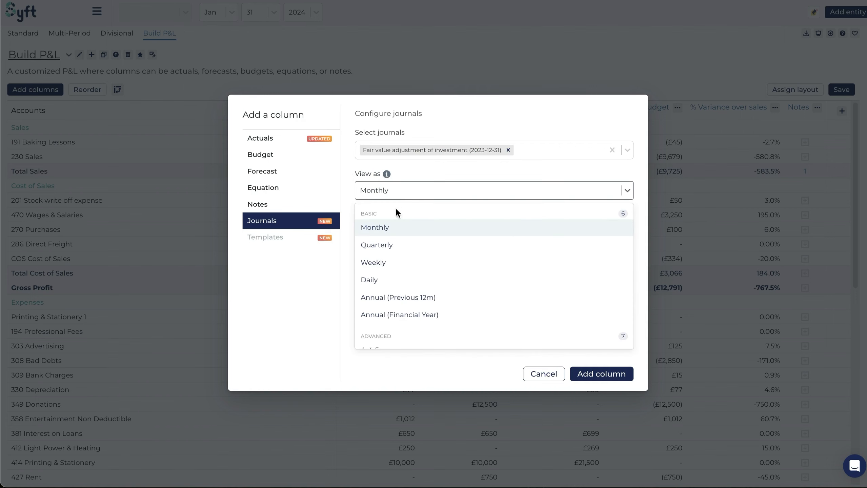
click(387, 233)
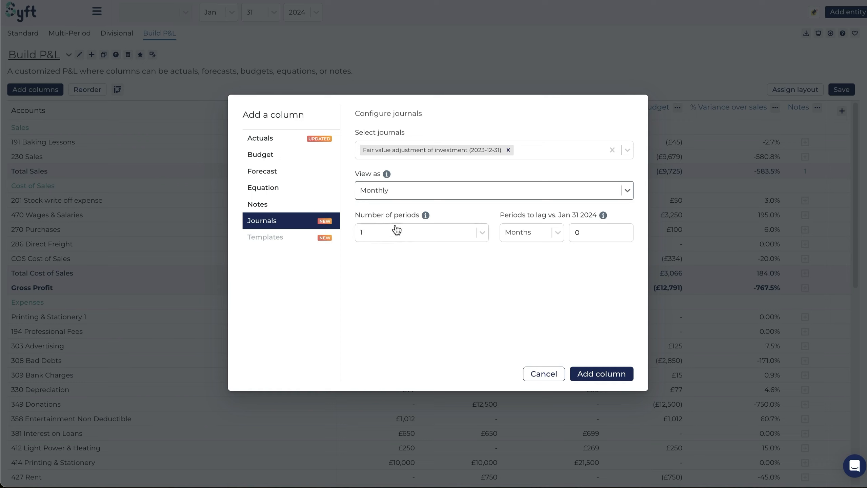
click(590, 233)
key(BackSpace)
text(1)
click(564, 276)
click(596, 380)
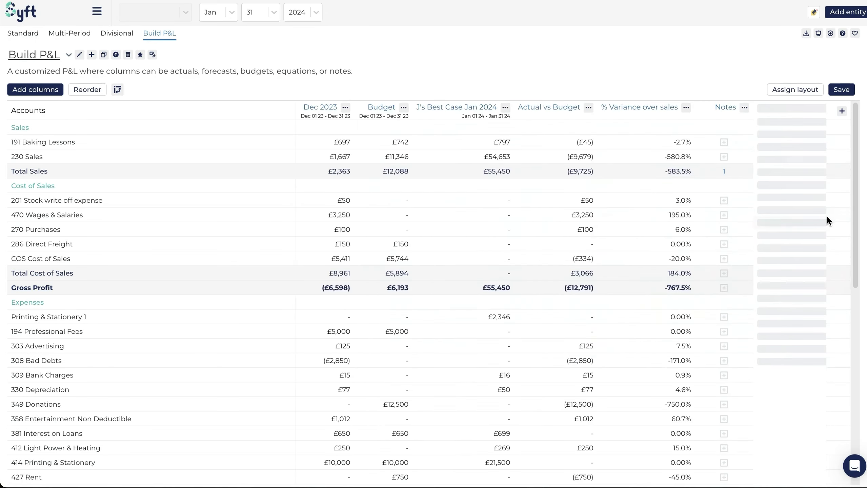
Compare the journals column with the Dec 2023 actuals, focusing on the Fair Value Adjustment row under Other Income
scroll(793, 211, down, 10)
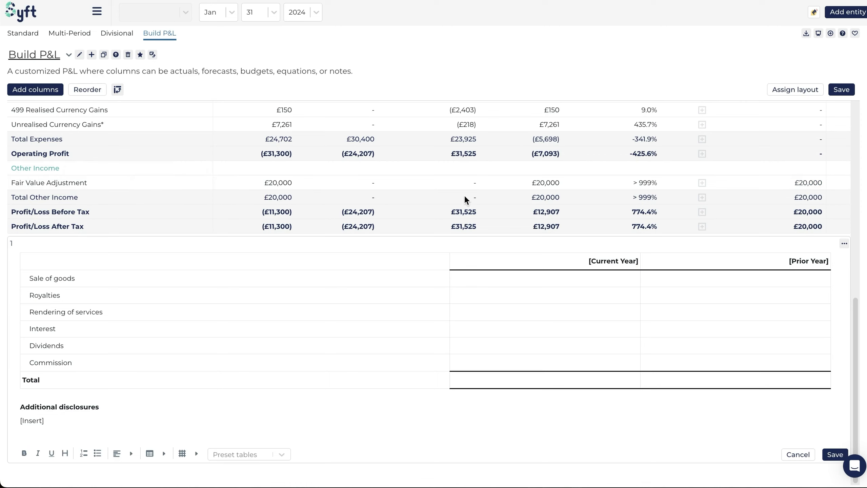
scroll(785, 130, up, 10)
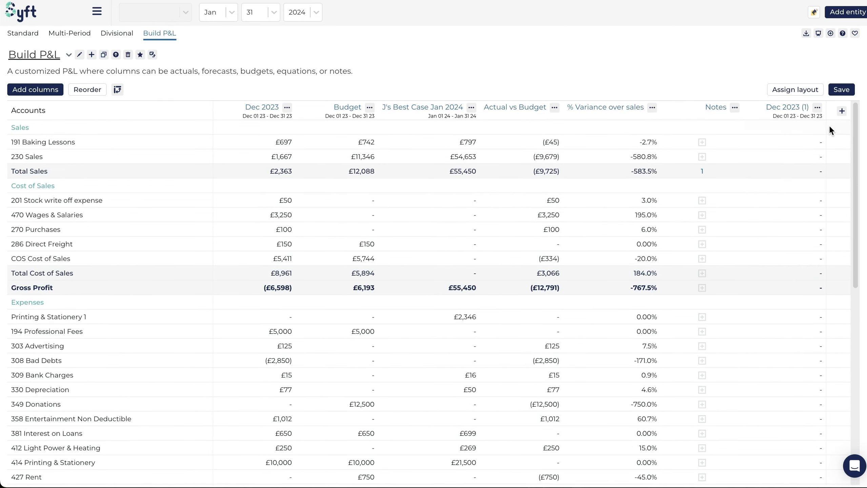
drag(825, 107, 743, 115)
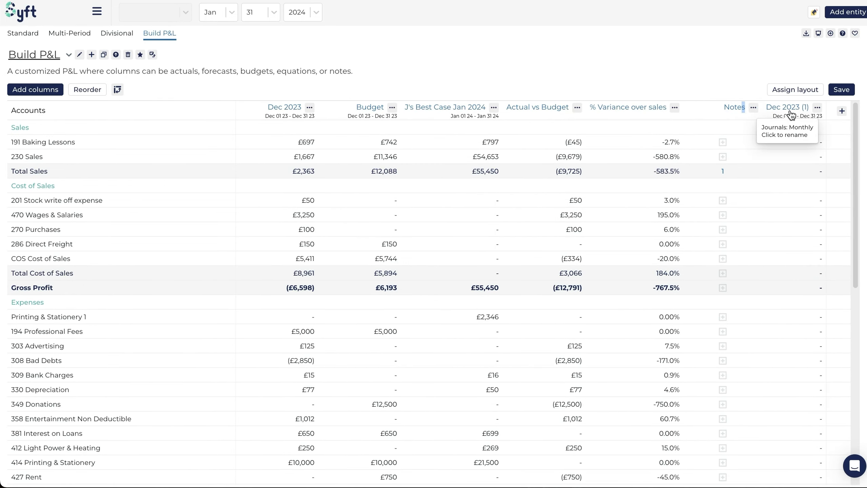
scroll(790, 145, down, 10)
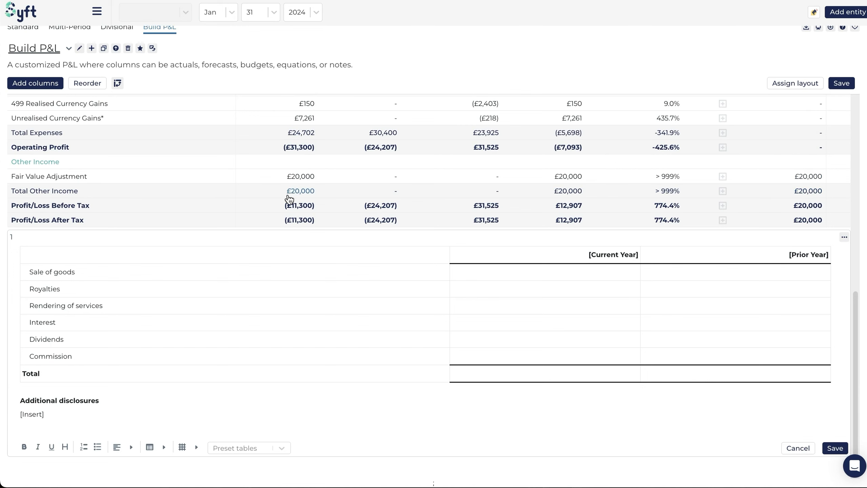
scroll(290, 199, up, 10)
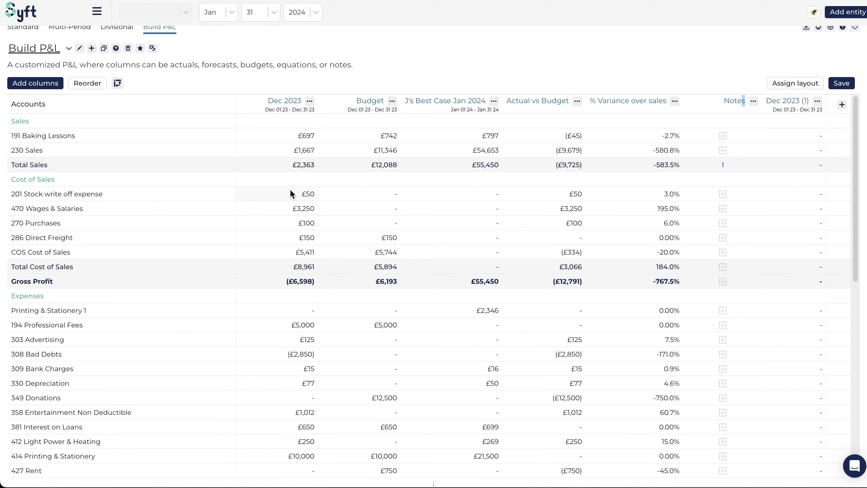